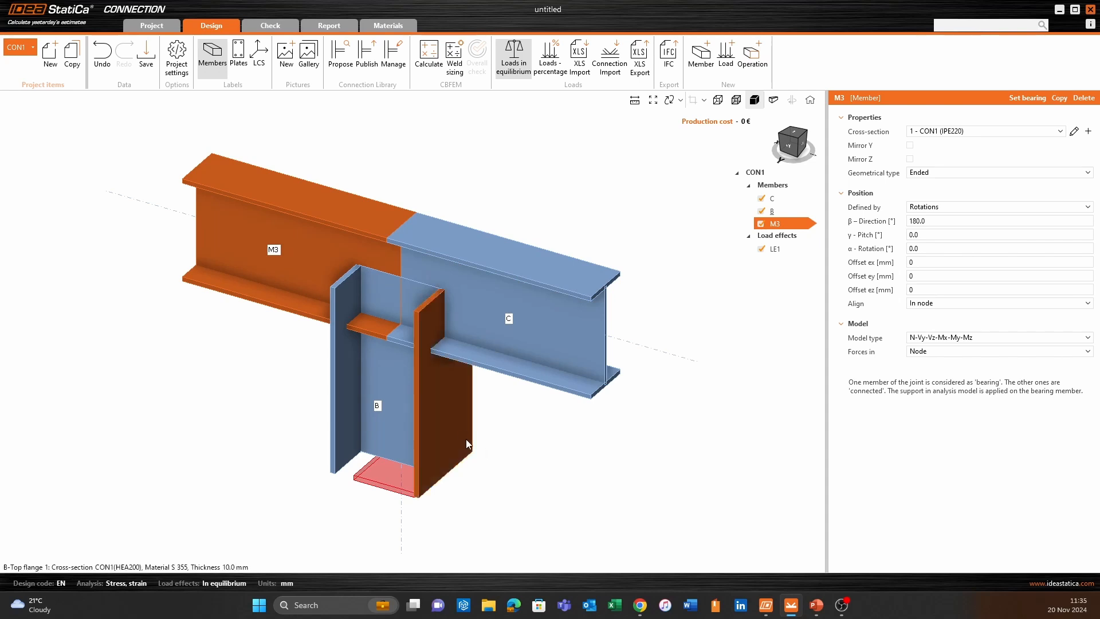
click(463, 438)
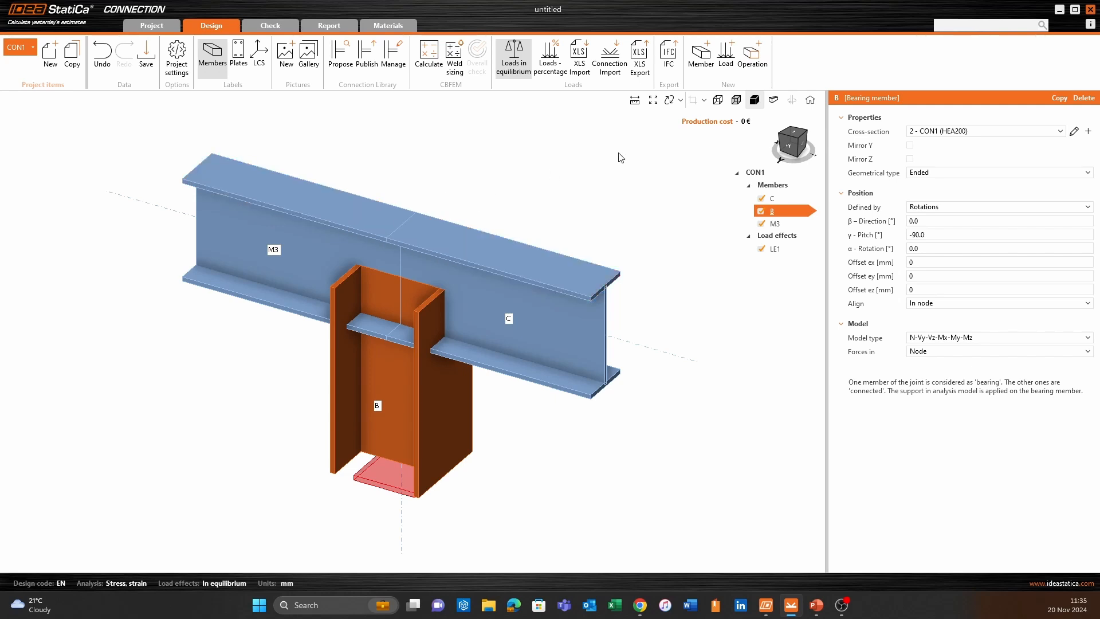
click(768, 49)
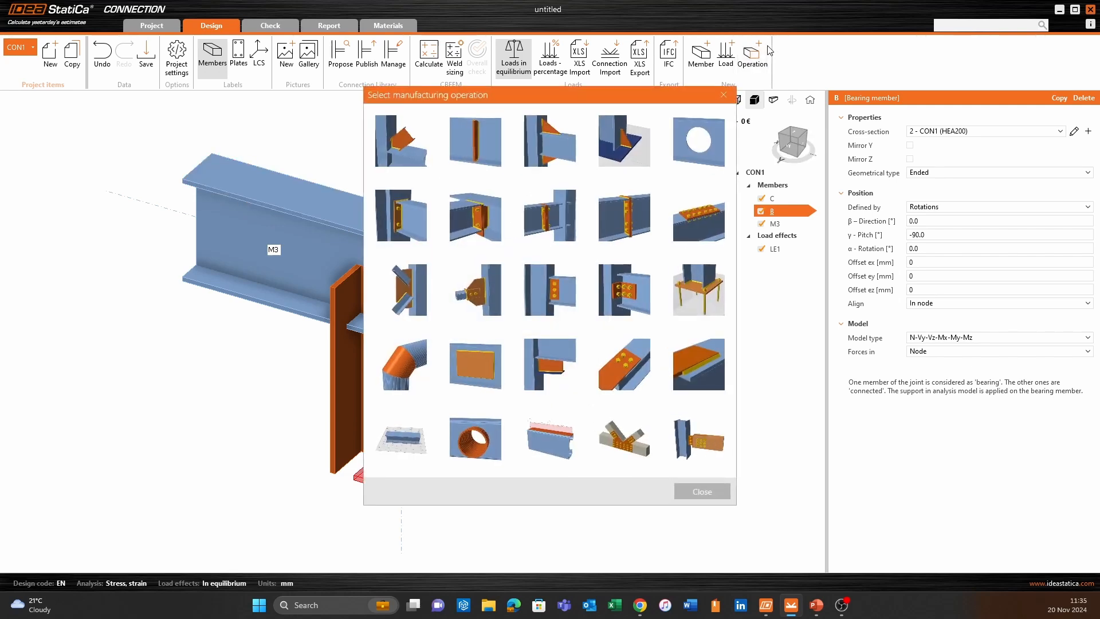
click(401, 221)
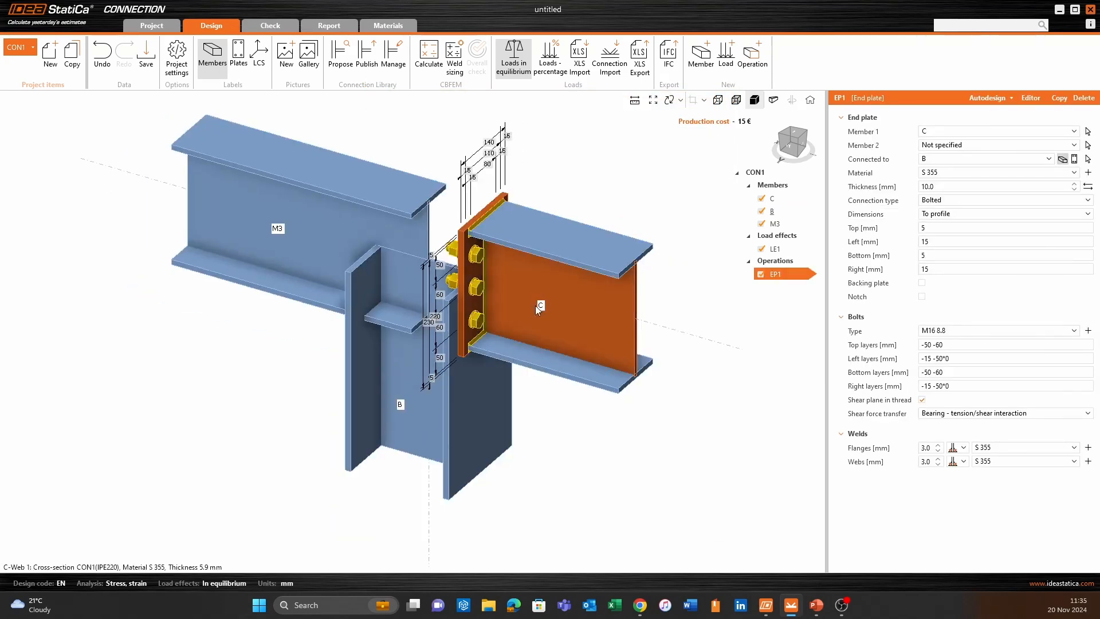
right_drag(422, 431, 332, 478)
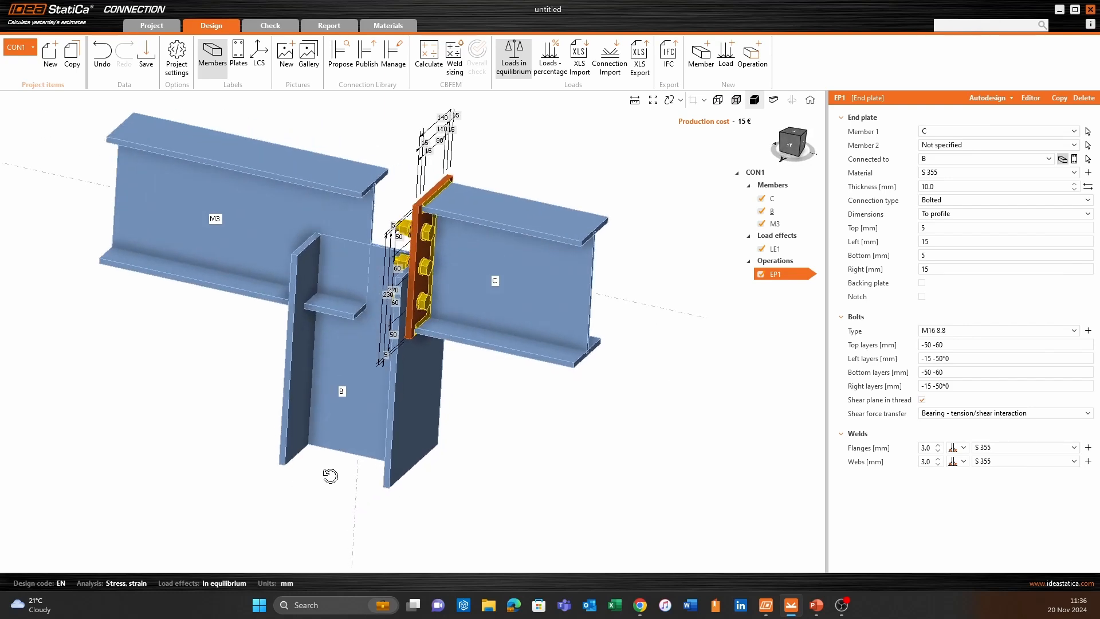
right_click(785, 275)
click(805, 298)
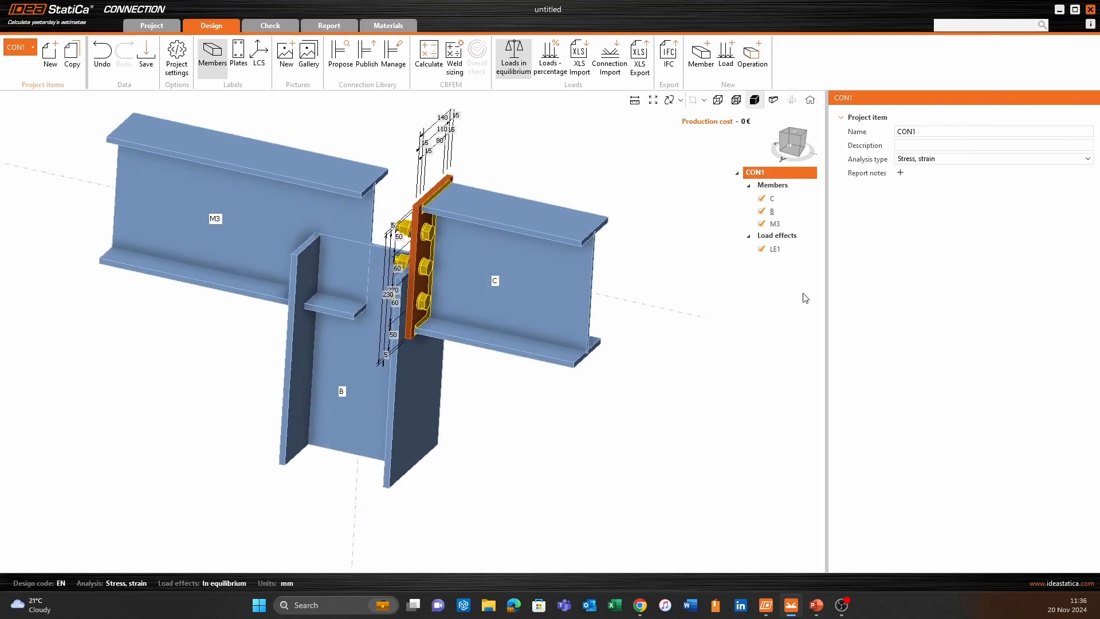
- Add a cut operation on member B, cut by C | Top flange 1, with extension of the member enabled
click(752, 54)
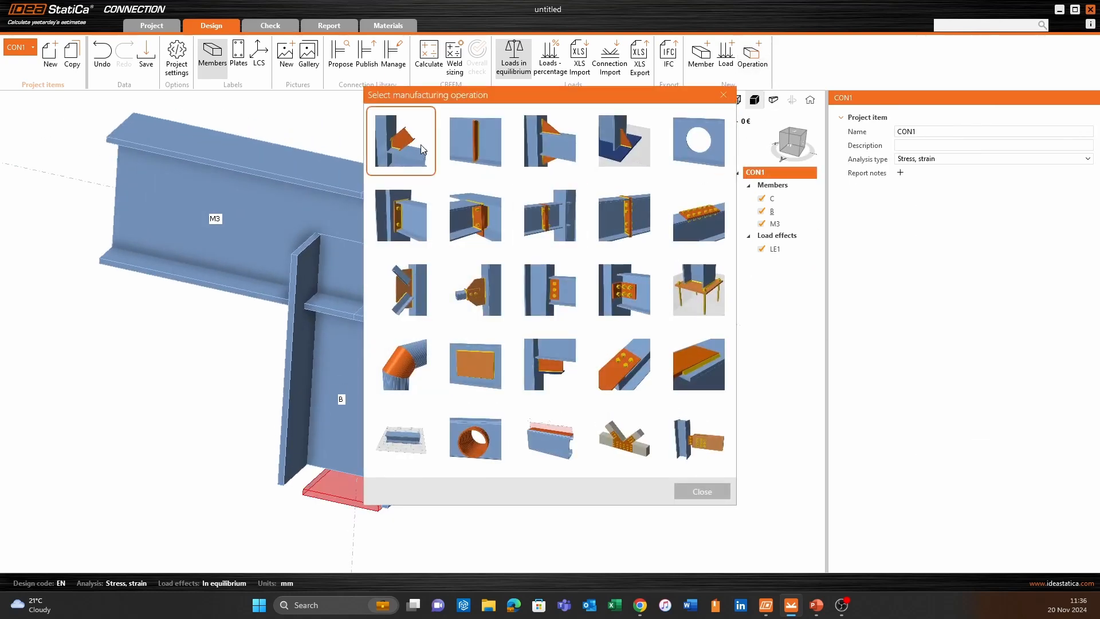
click(421, 144)
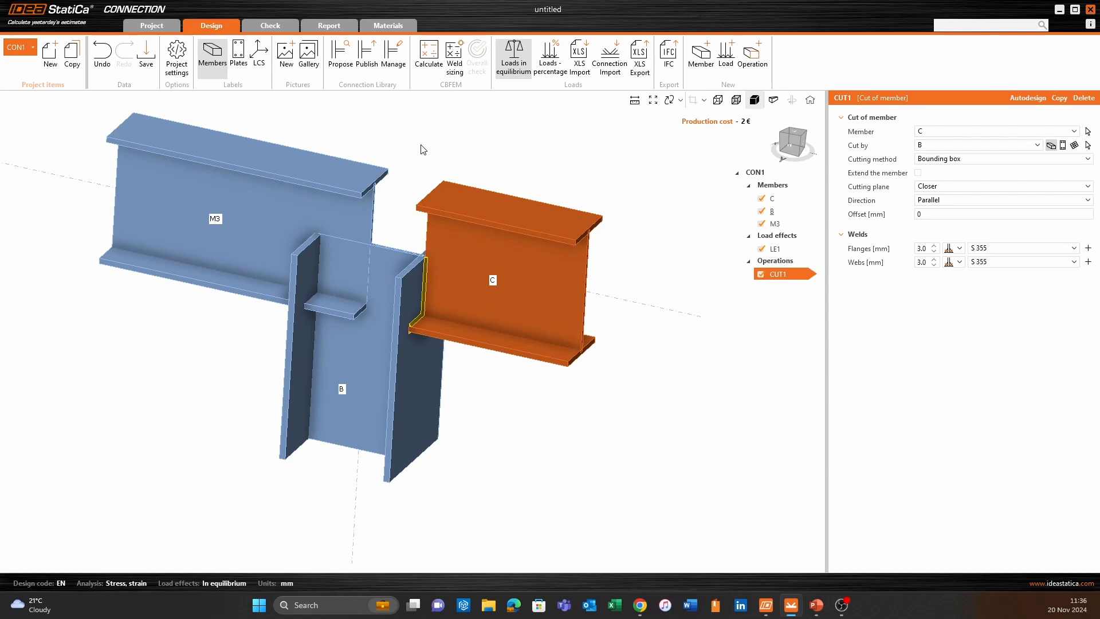
click(928, 133)
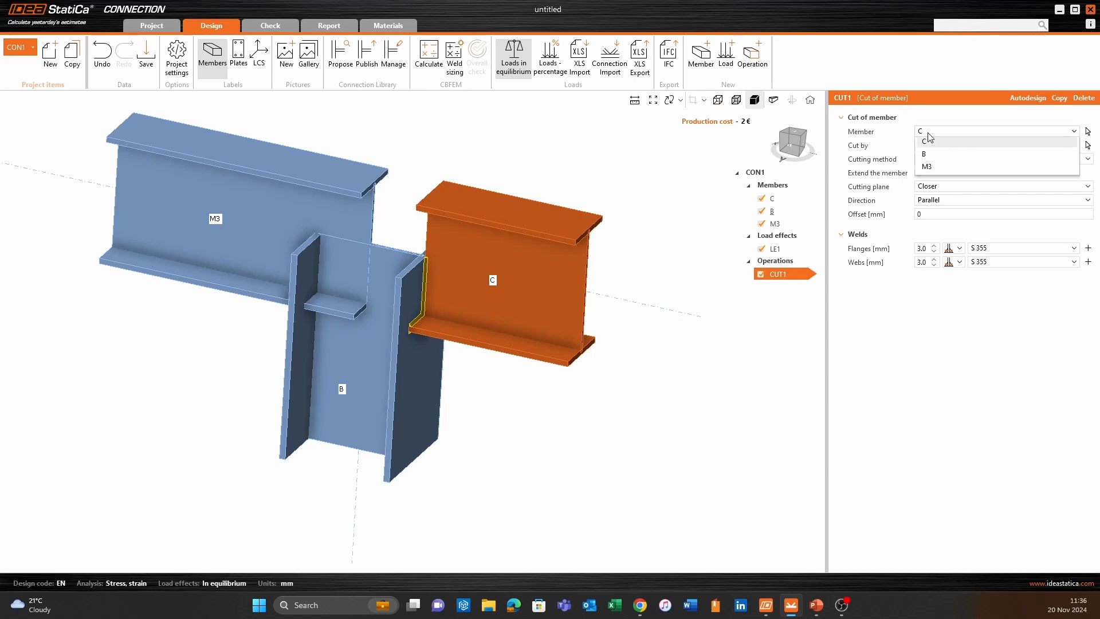
click(924, 153)
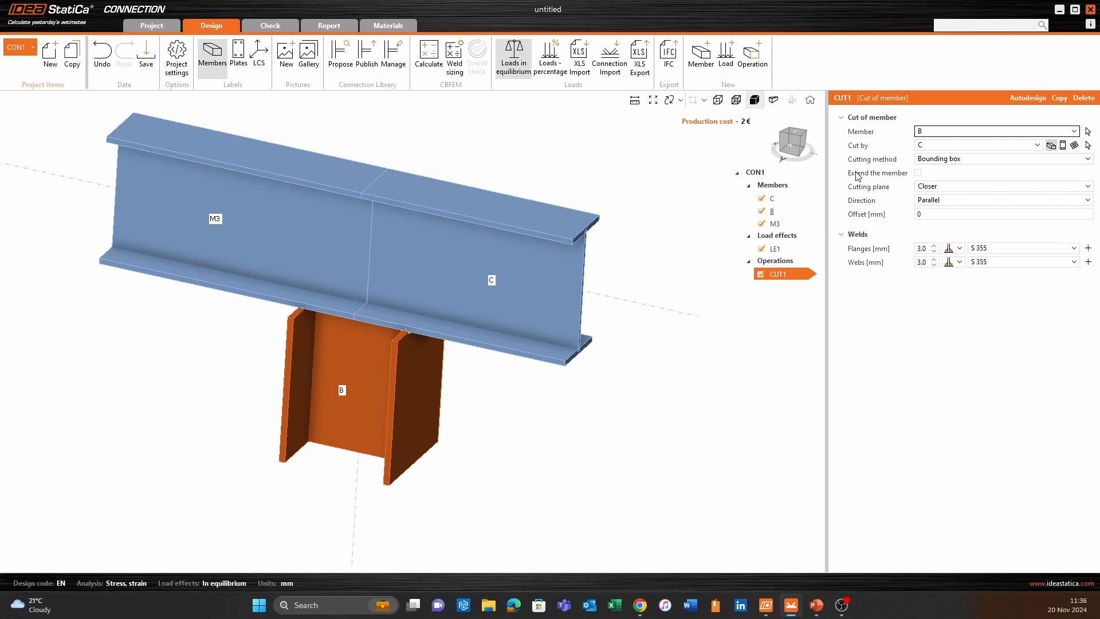
click(918, 173)
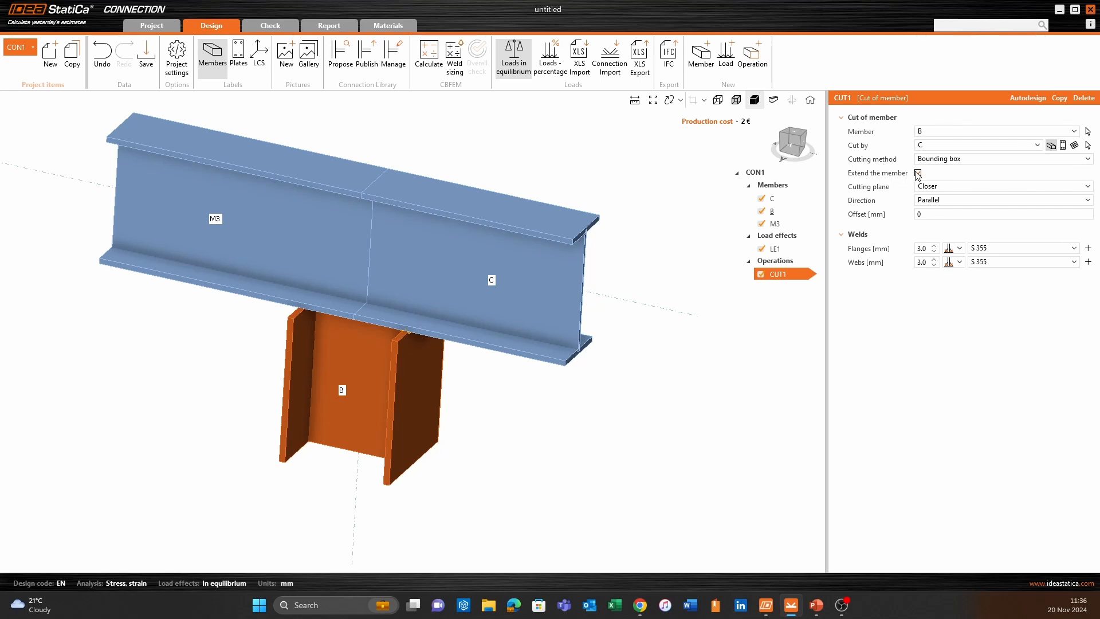
click(939, 148)
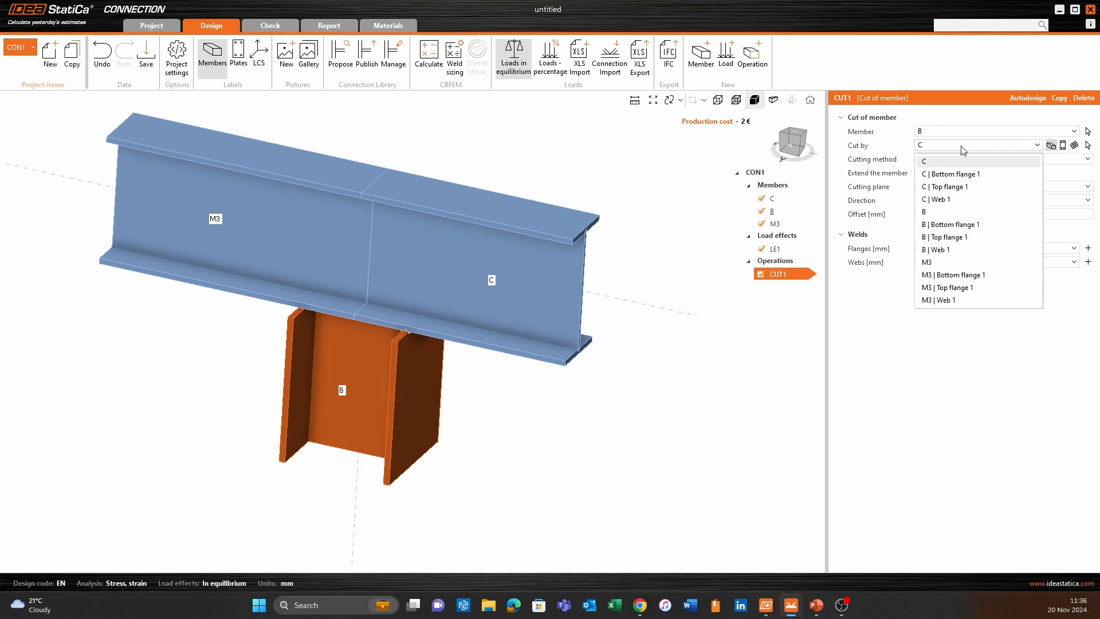
click(958, 187)
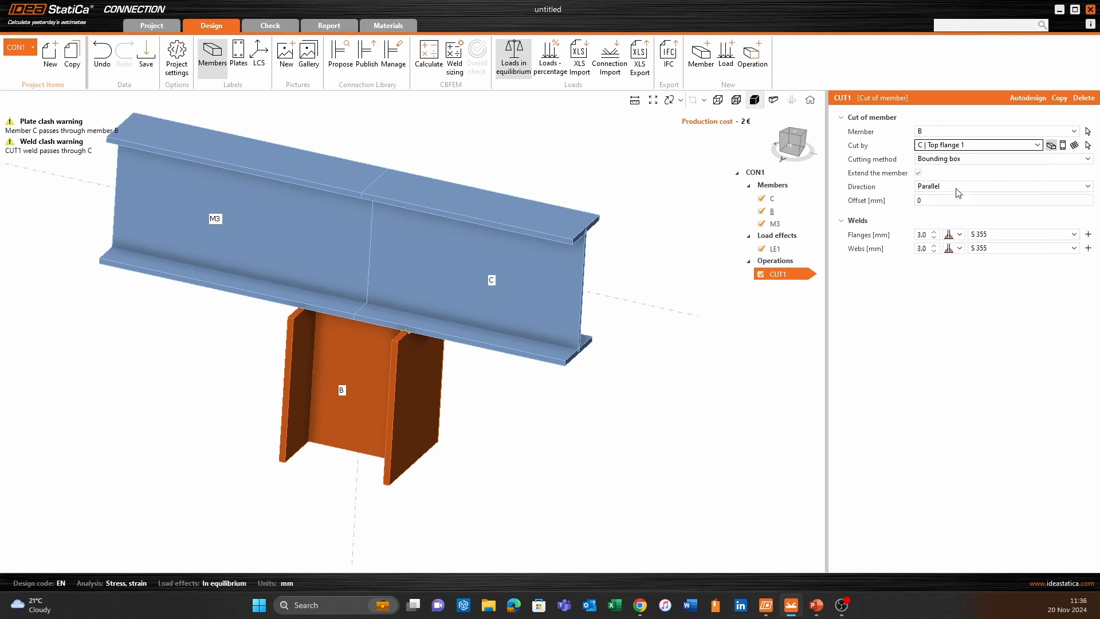
- Set the cut of member B to the Perpendicular direction with an offset of -25 mm
right_drag(483, 257, 410, 277)
scroll(410, 278, up, 3)
right_drag(354, 246, 541, 249)
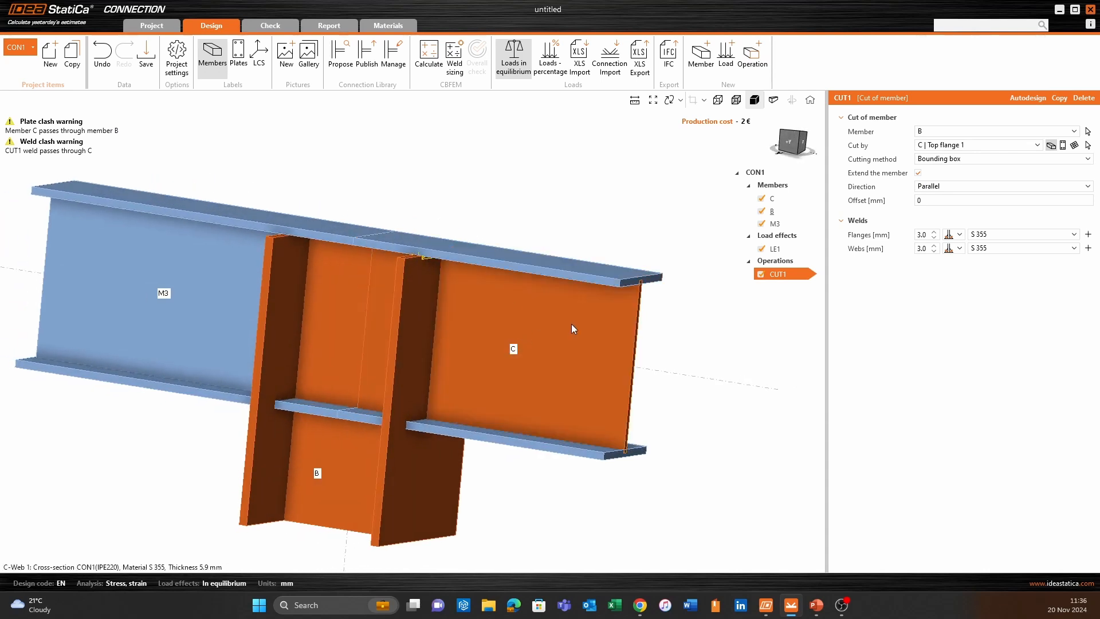
click(943, 187)
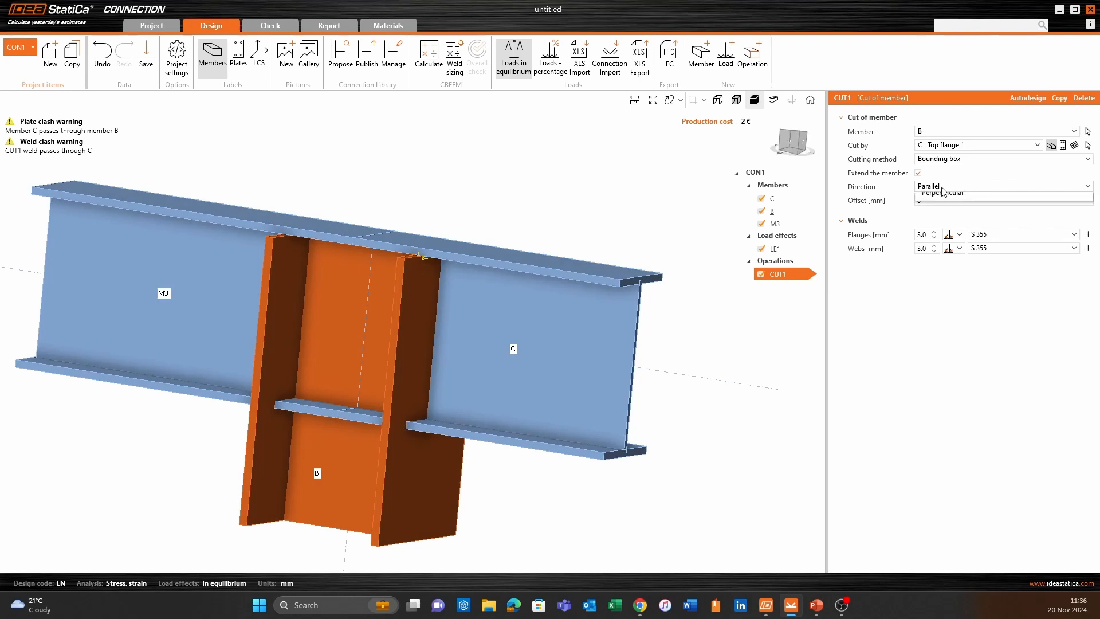
click(952, 216)
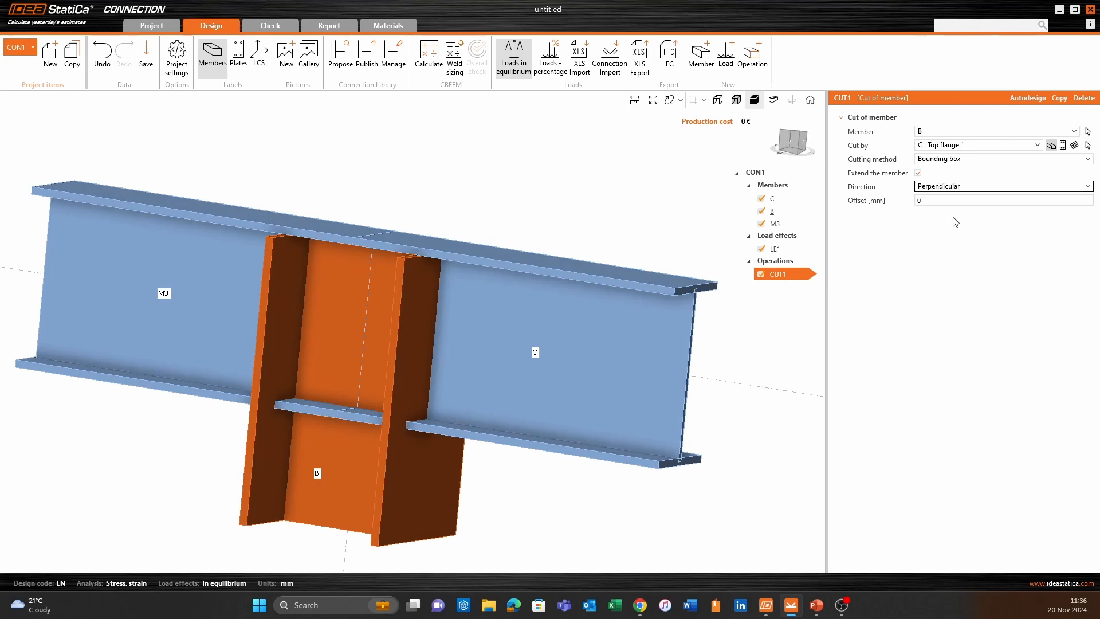
click(943, 200)
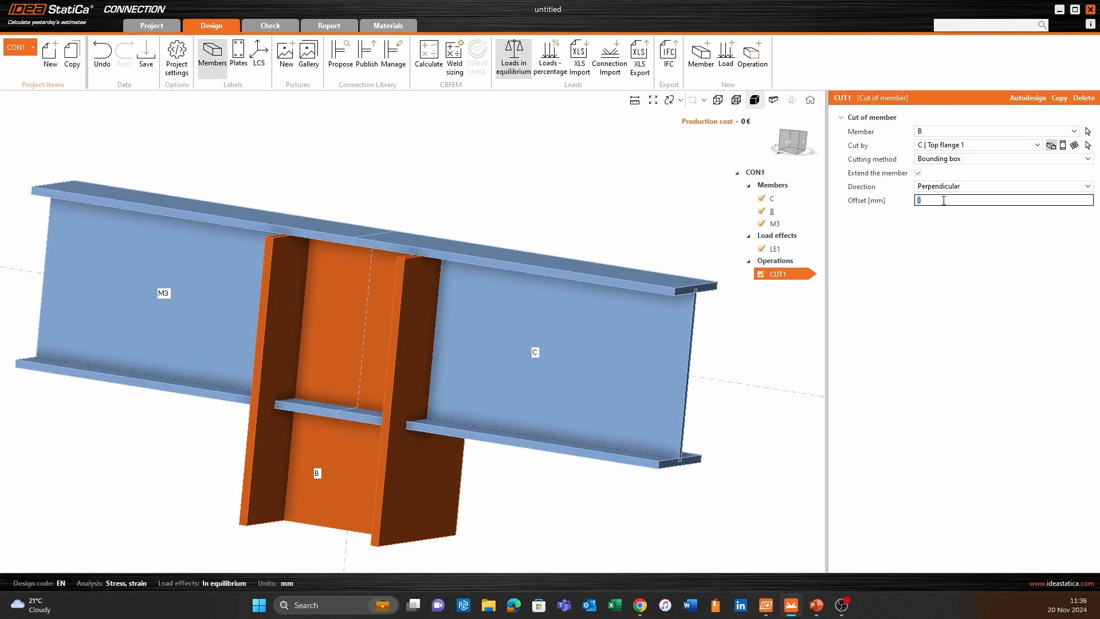
text(-25)
key(Return)
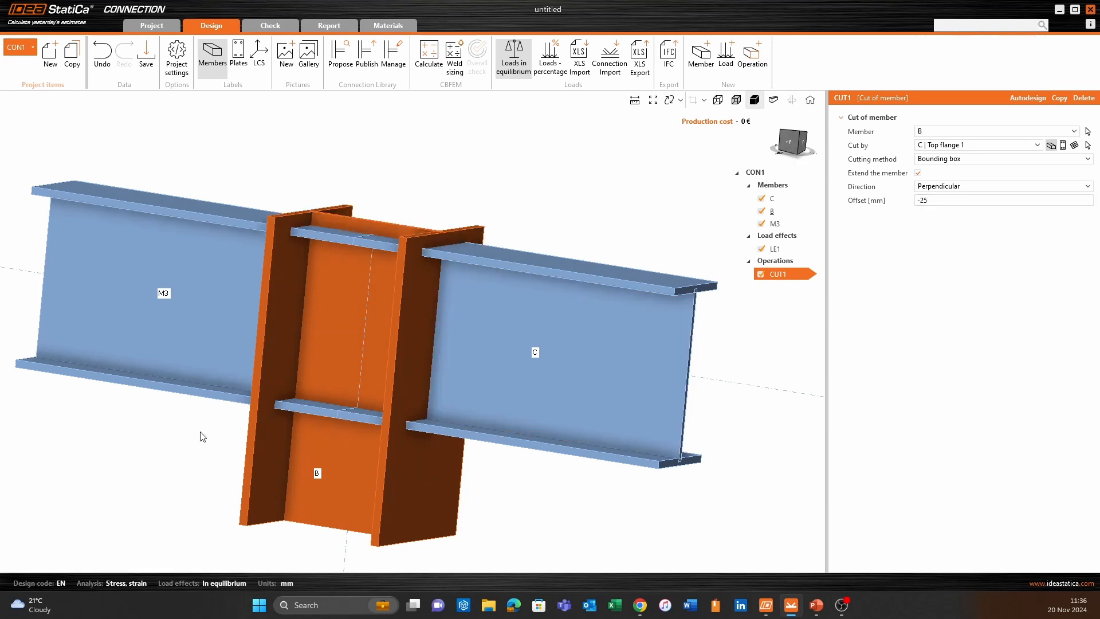
- Add a bolted end plate operation connecting beam C to column B
click(789, 142)
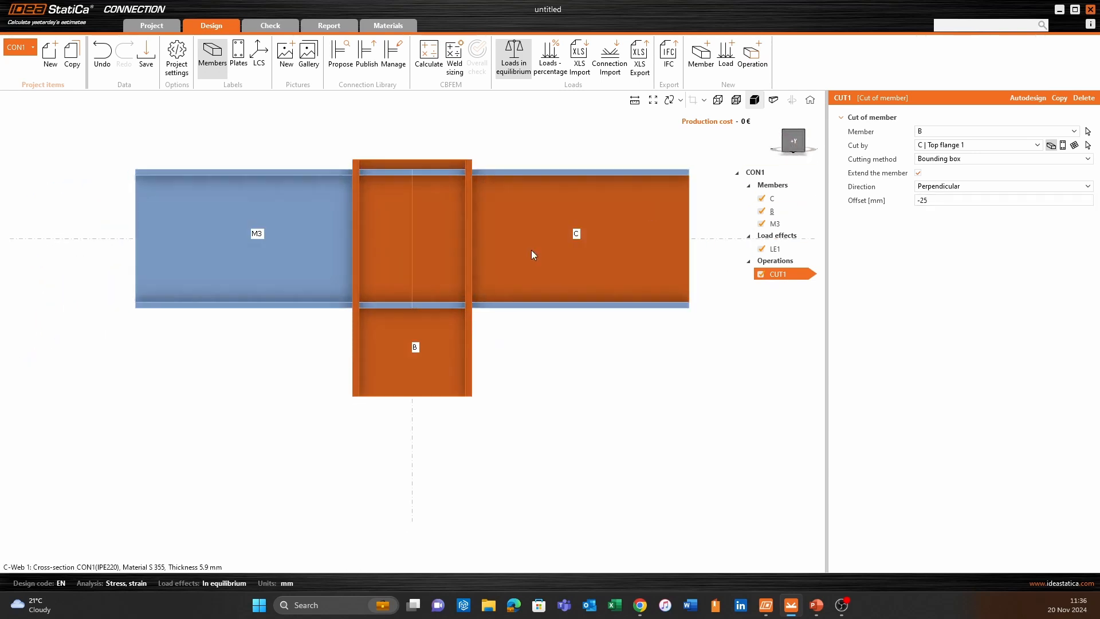
middle_drag(447, 353, 397, 440)
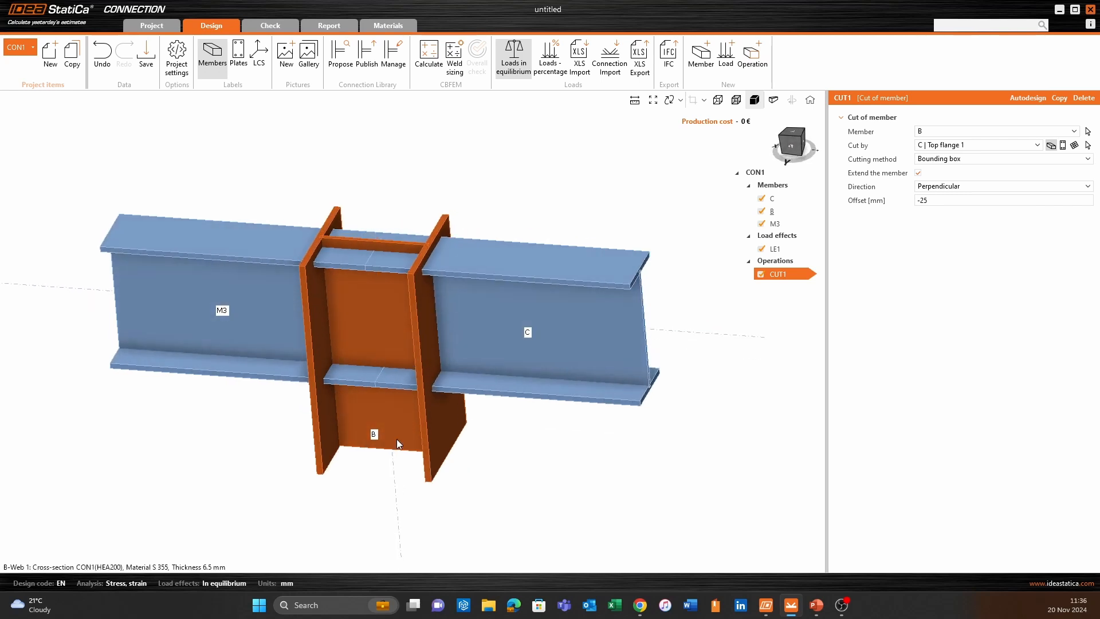
click(751, 60)
click(385, 225)
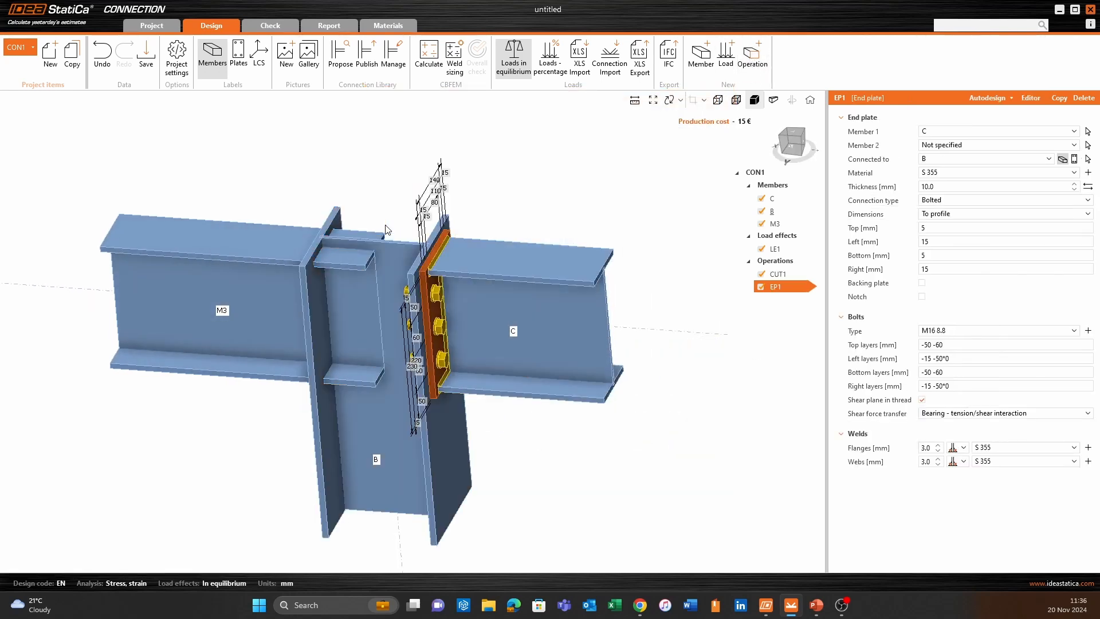
- Add a second bolted end plate operation and assign it to beam M3, connected to column B
ctrl+middle_drag(635, 368, 606, 427)
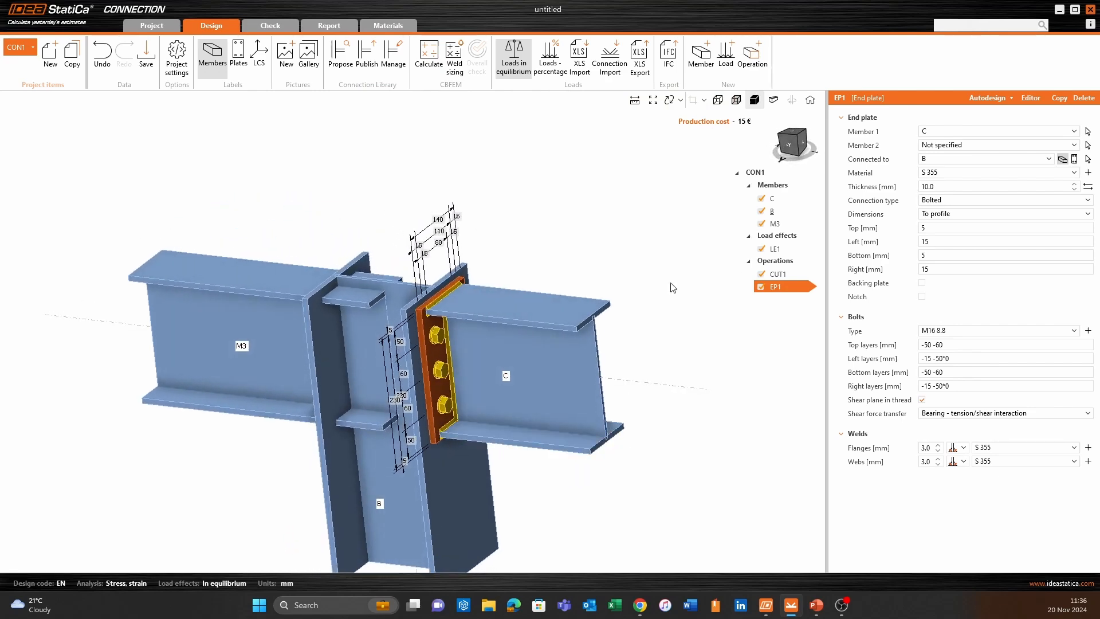
click(753, 57)
click(417, 221)
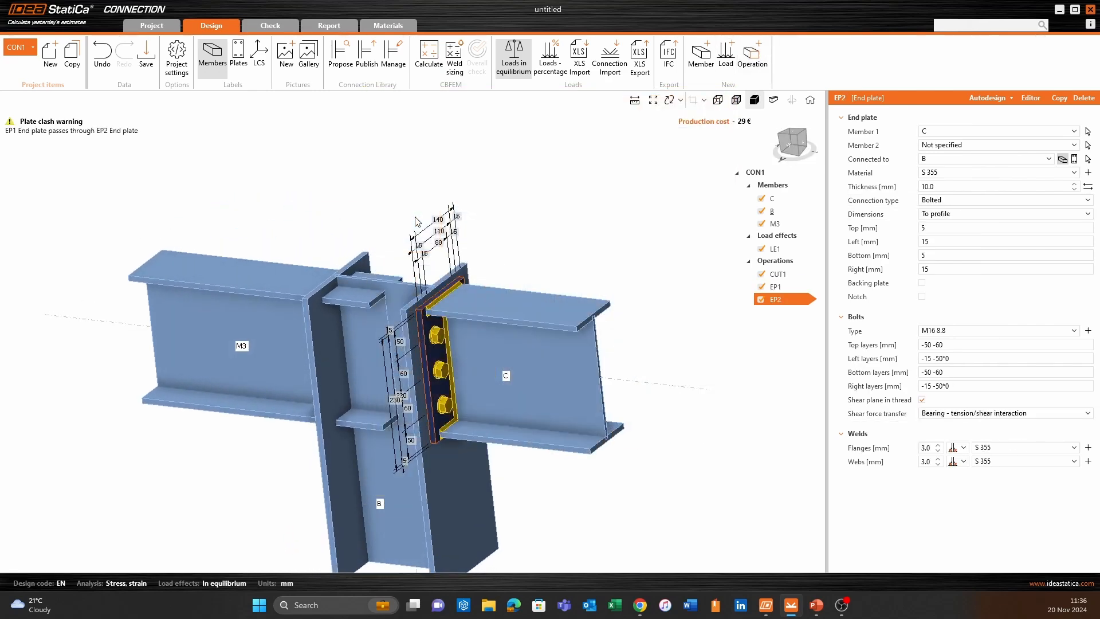
click(1008, 132)
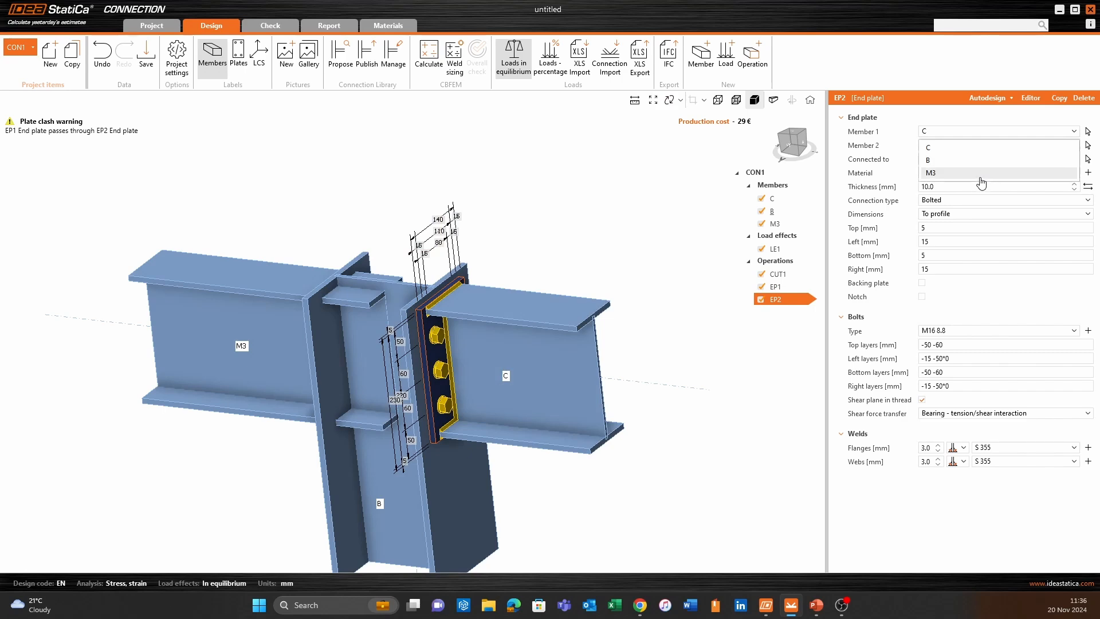
click(981, 173)
- Examine both end plate connections and their bolts on column B from the front and from several angles
ctrl+middle_drag(567, 438, 524, 327)
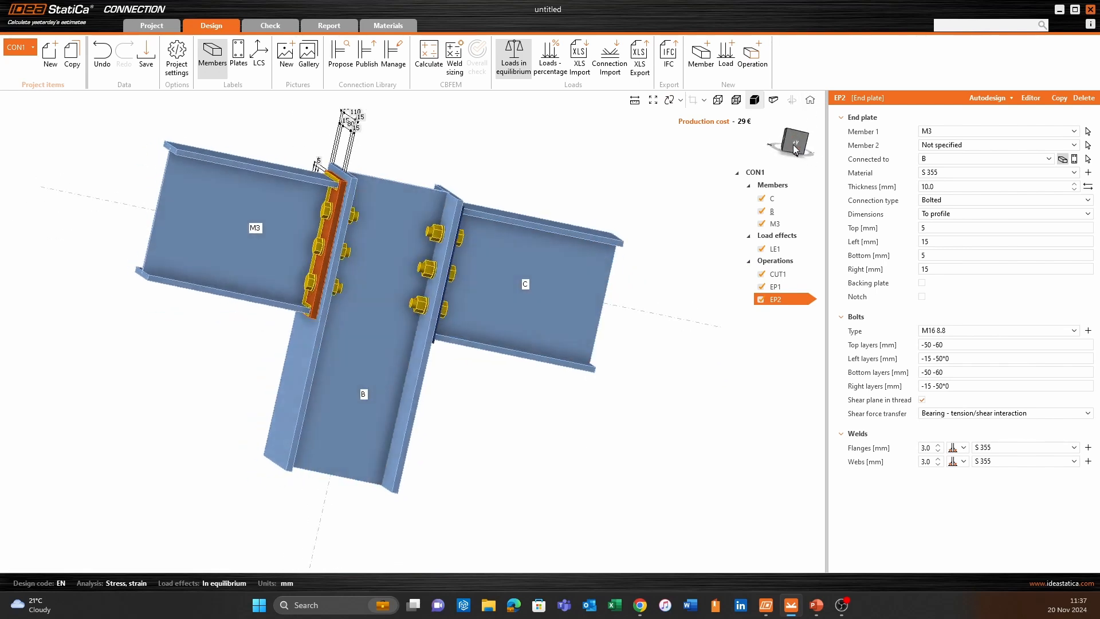
click(795, 143)
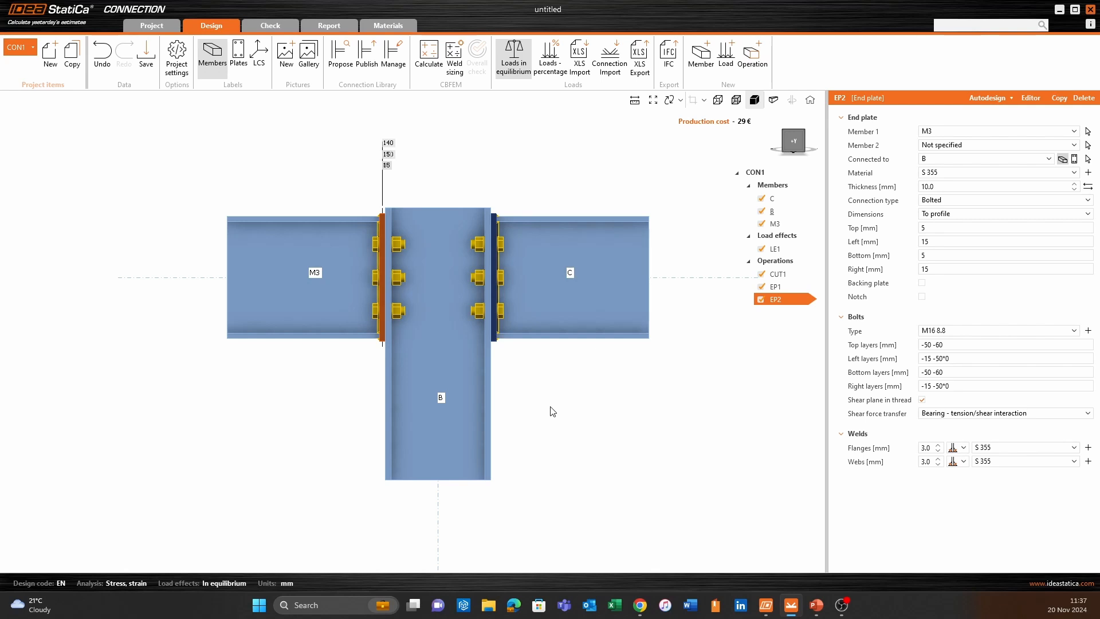
middle_drag(551, 408, 505, 406)
right_drag(592, 446, 523, 456)
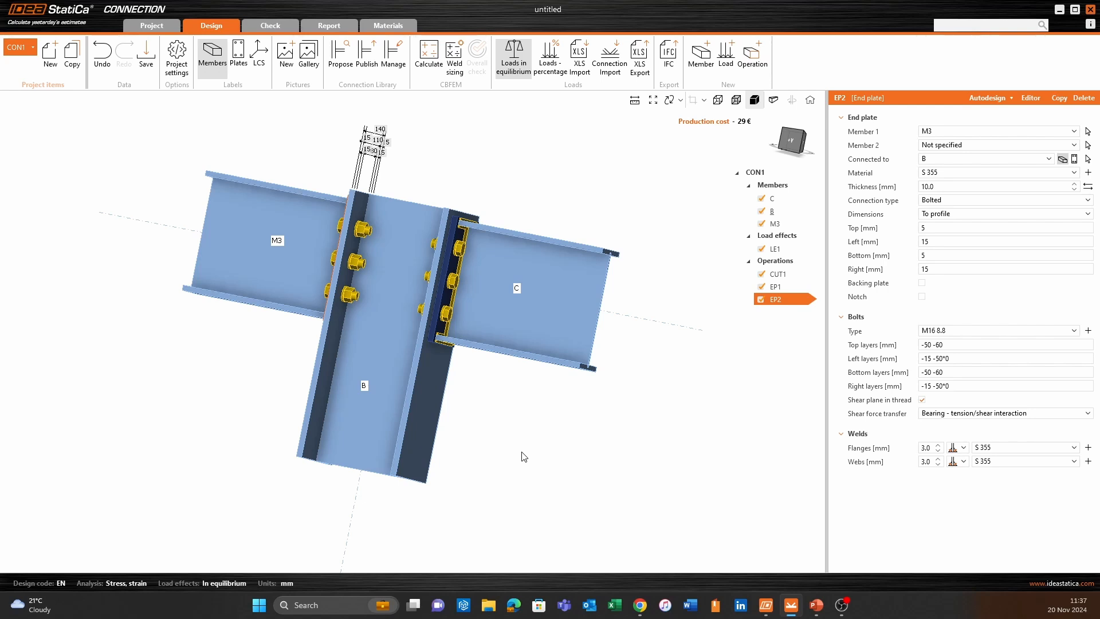
middle_drag(511, 187, 581, 199)
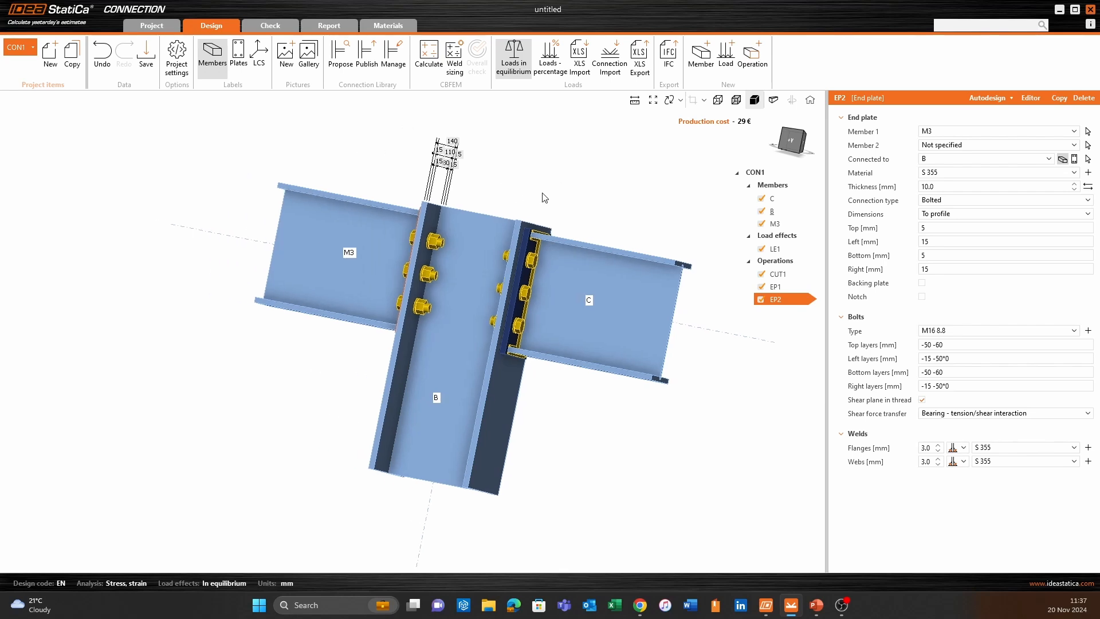
right_drag(261, 429, 543, 397)
middle_drag(526, 192, 484, 211)
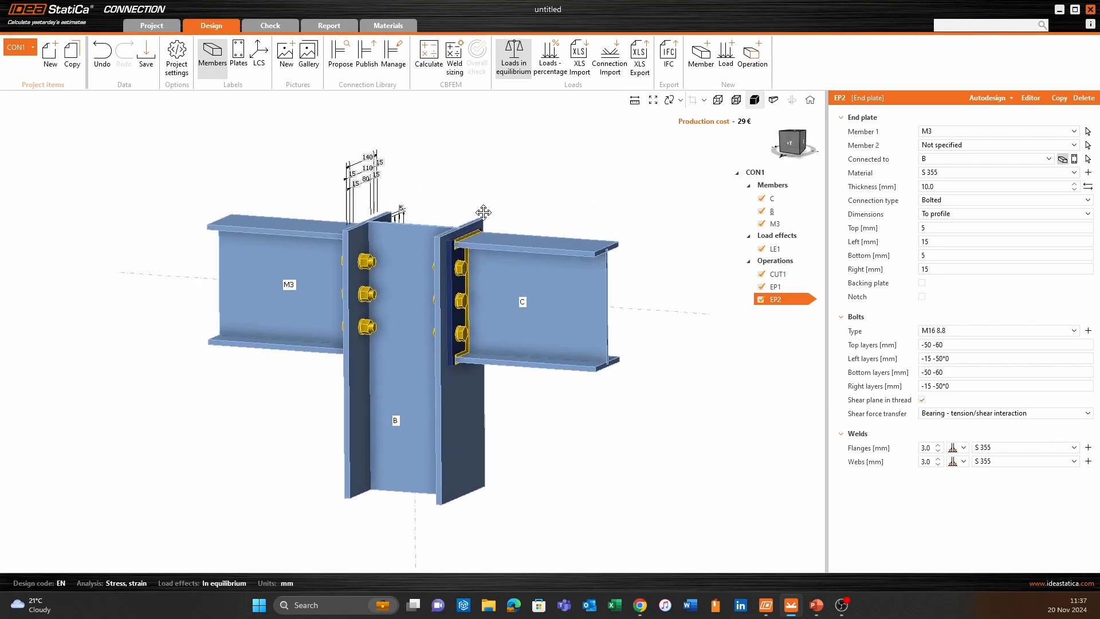